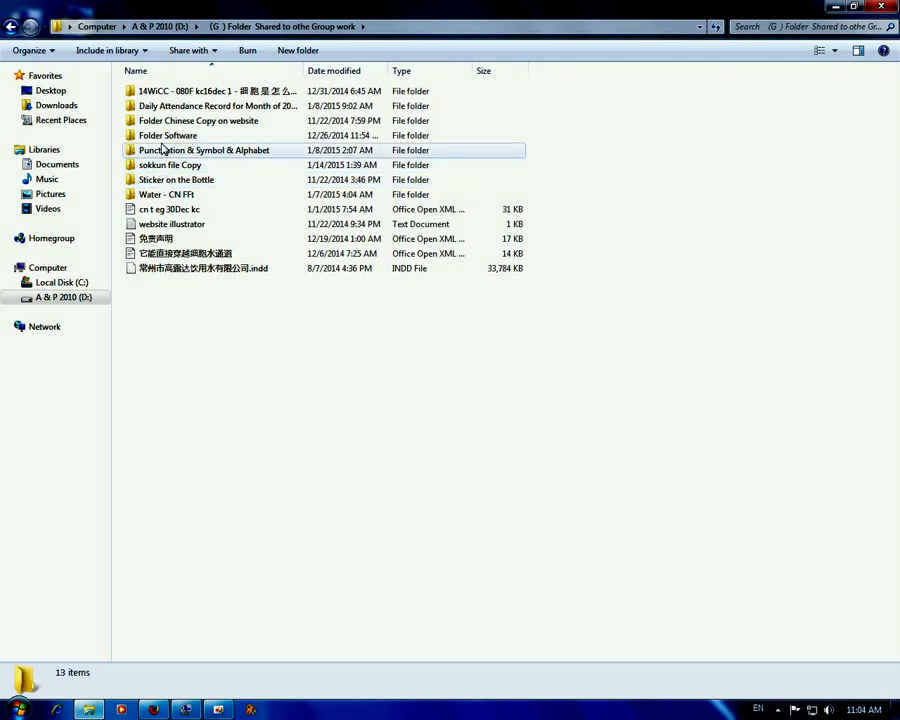
{"action": "double_click", "coordinate": [162, 137]}
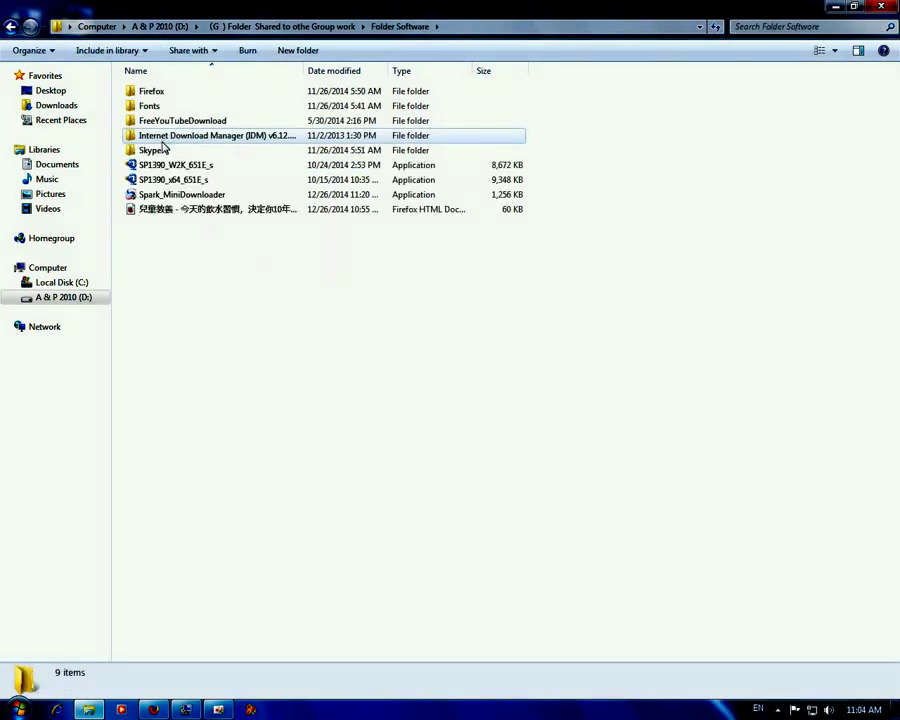
{"action": "left_click", "coordinate": [166, 150]}
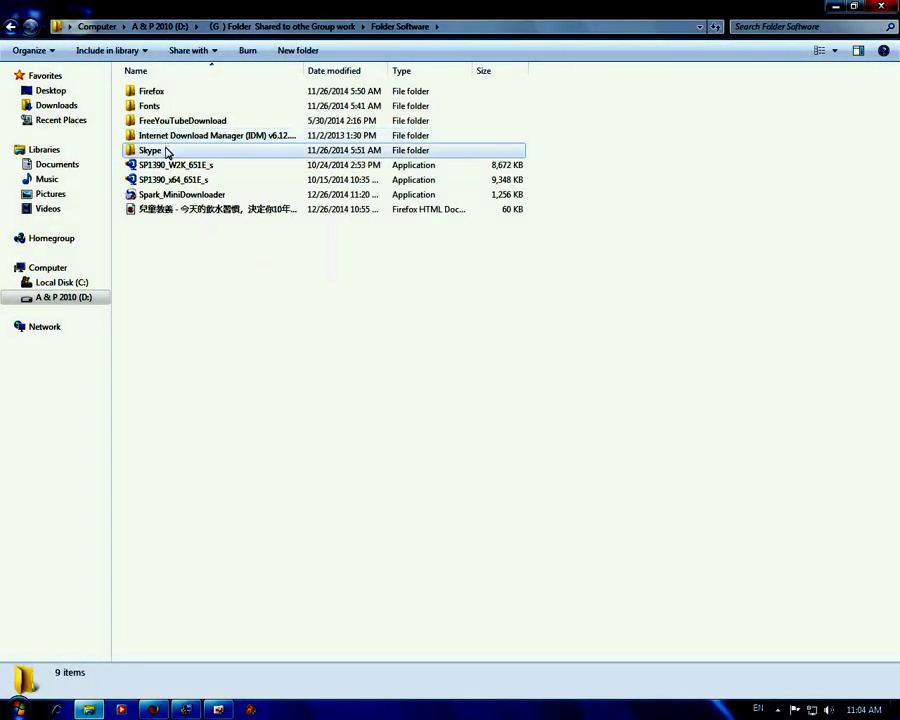
{"action": "left_click", "coordinate": [167, 163]}
{"action": "left_click", "coordinate": [166, 156]}
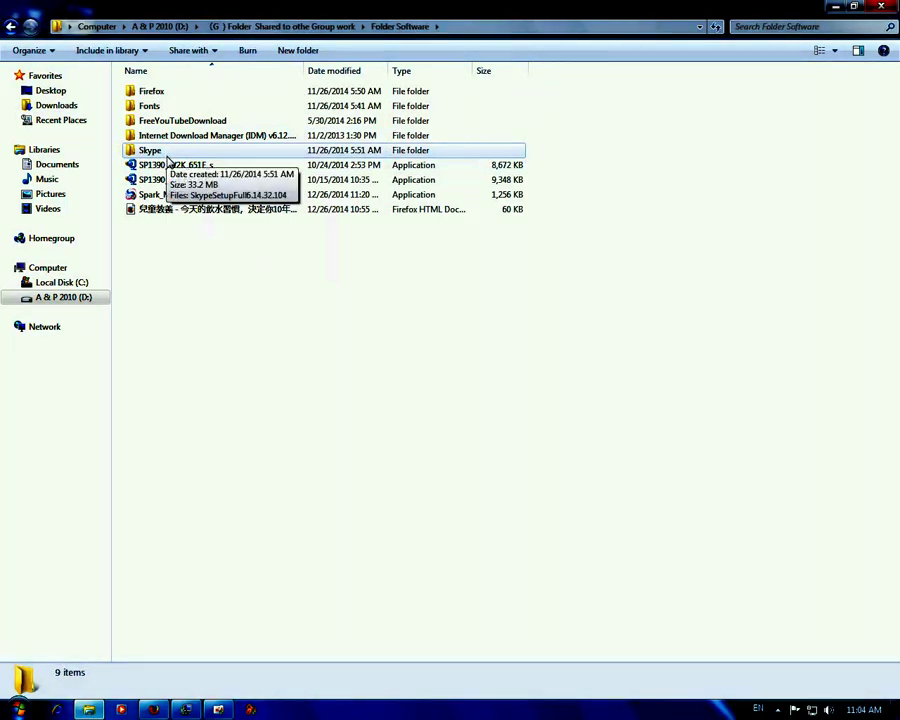
{"action": "left_click", "coordinate": [185, 135]}
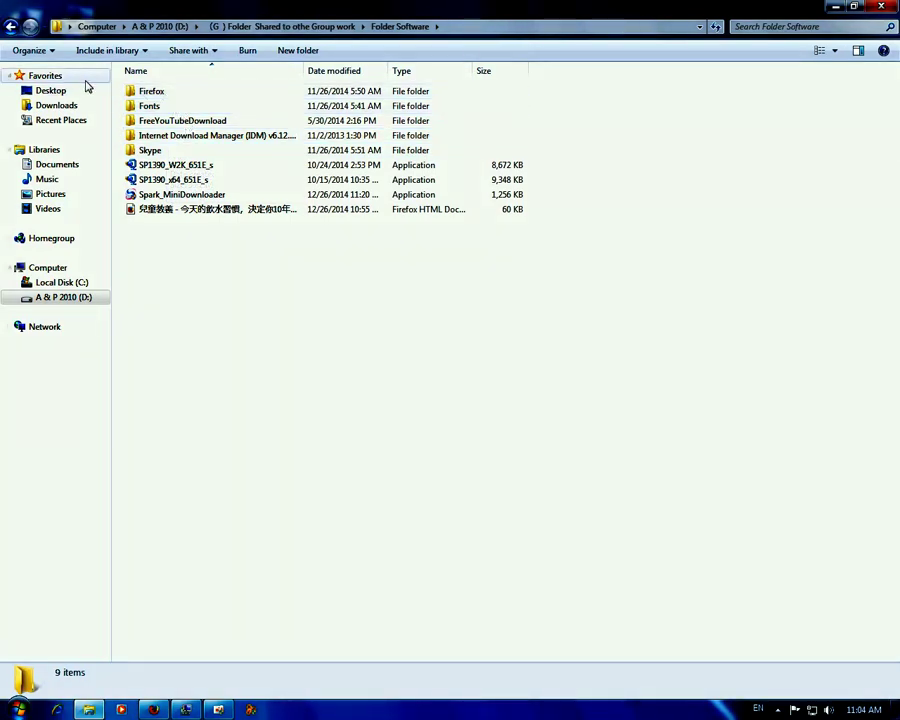
{"action": "left_click", "coordinate": [10, 26]}
{"action": "left_click", "coordinate": [10, 26]}
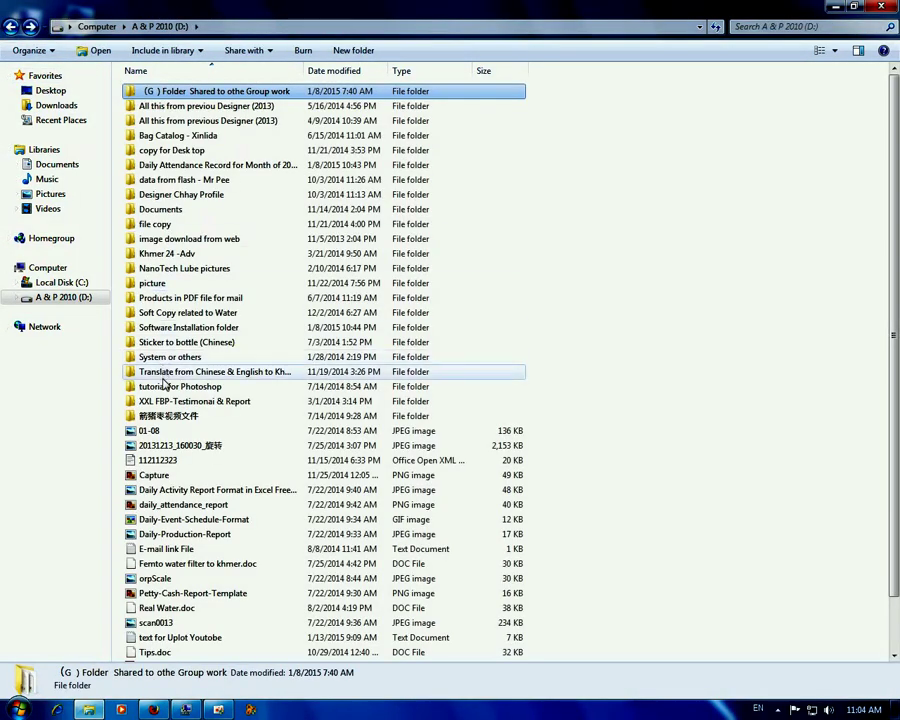
Open the Office 2013 folder under Software Installation folder > software copy on drive D and run its setup application.
{"action": "double_click", "coordinate": [178, 330]}
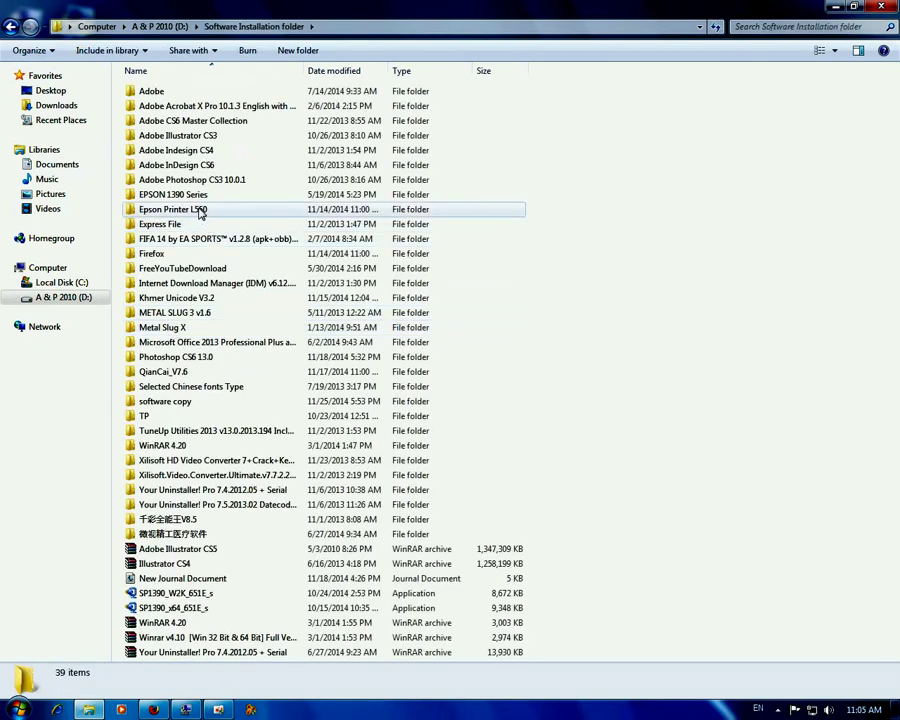
{"action": "double_click", "coordinate": [220, 401]}
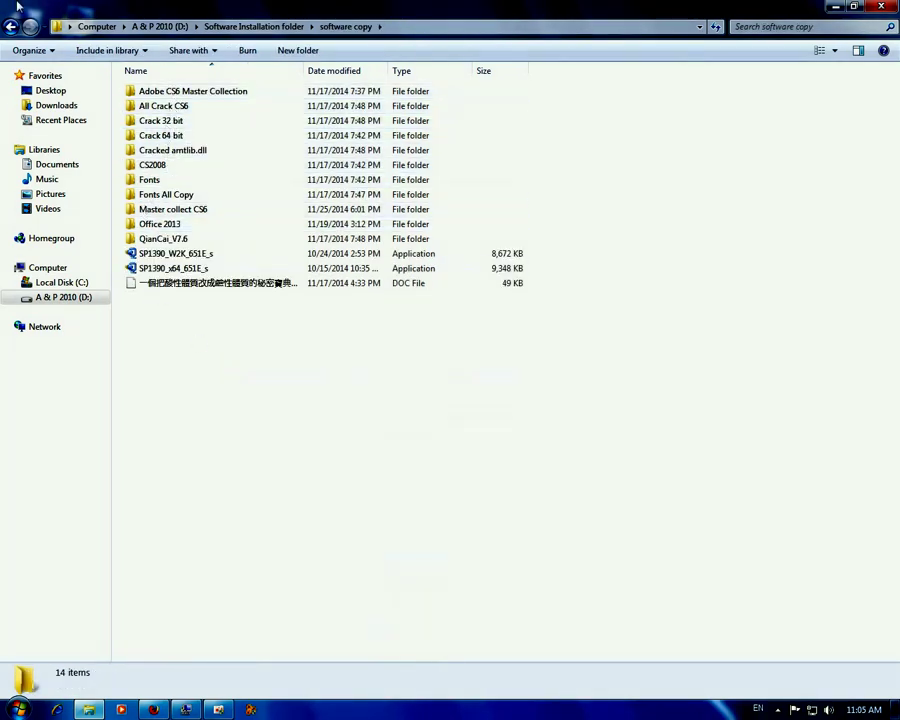
{"action": "double_click", "coordinate": [177, 226]}
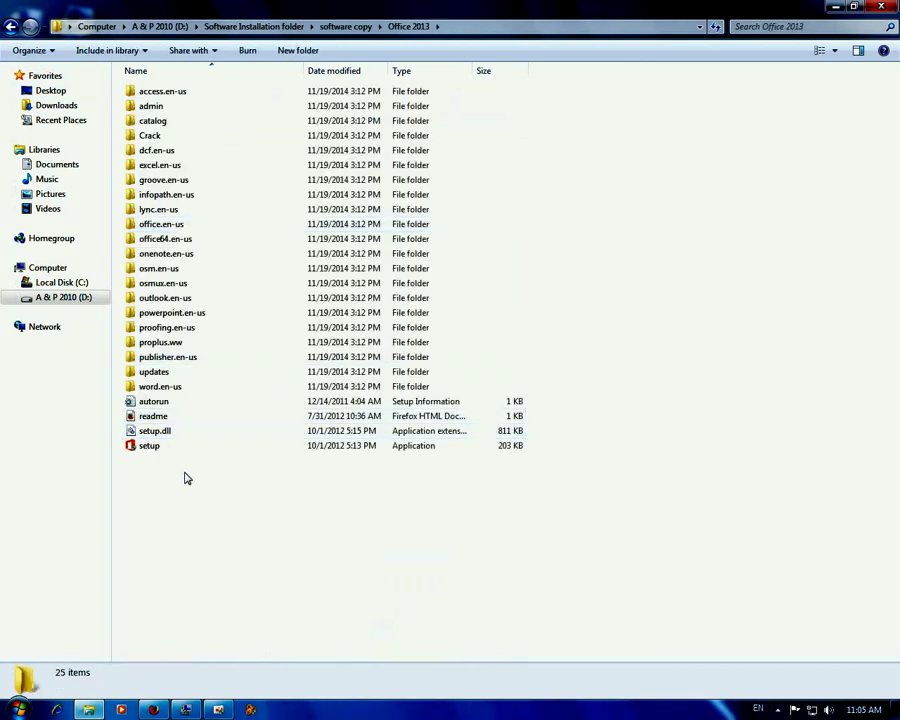
{"action": "left_click", "coordinate": [162, 447]}
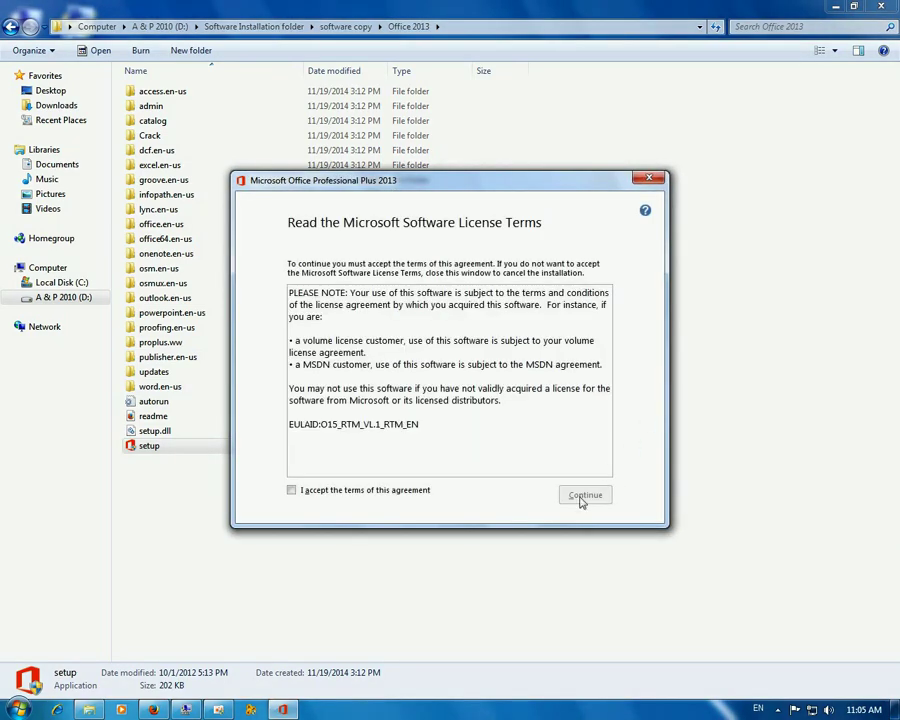
Accept the license terms, install Office Professional Plus 2013 through Customize with the default options, and close the finished installer.
{"action": "left_click", "coordinate": [369, 492]}
{"action": "left_click", "coordinate": [577, 494]}
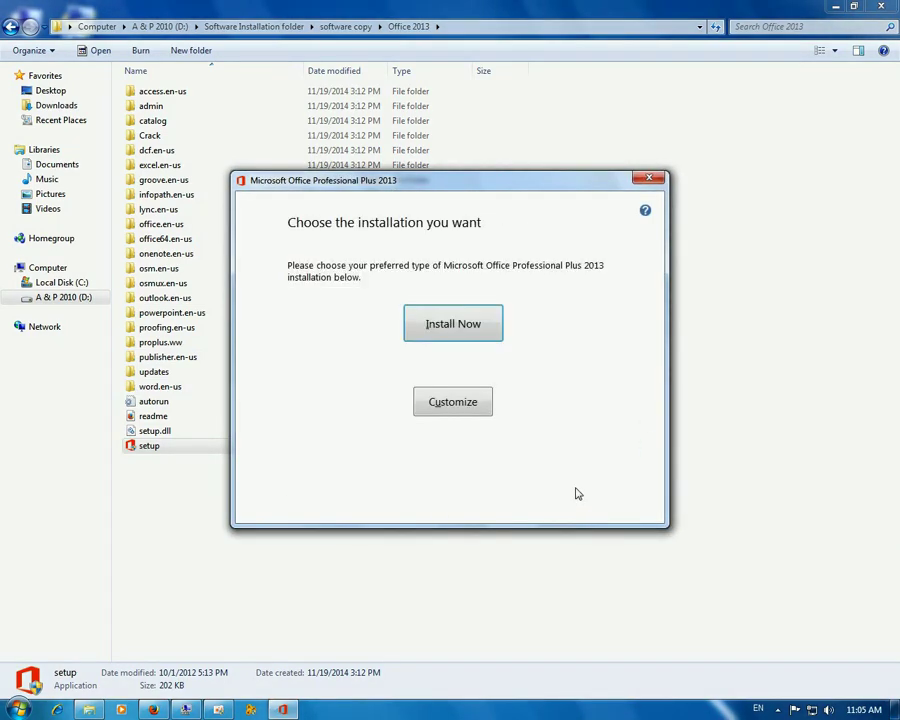
{"action": "left_click", "coordinate": [457, 402]}
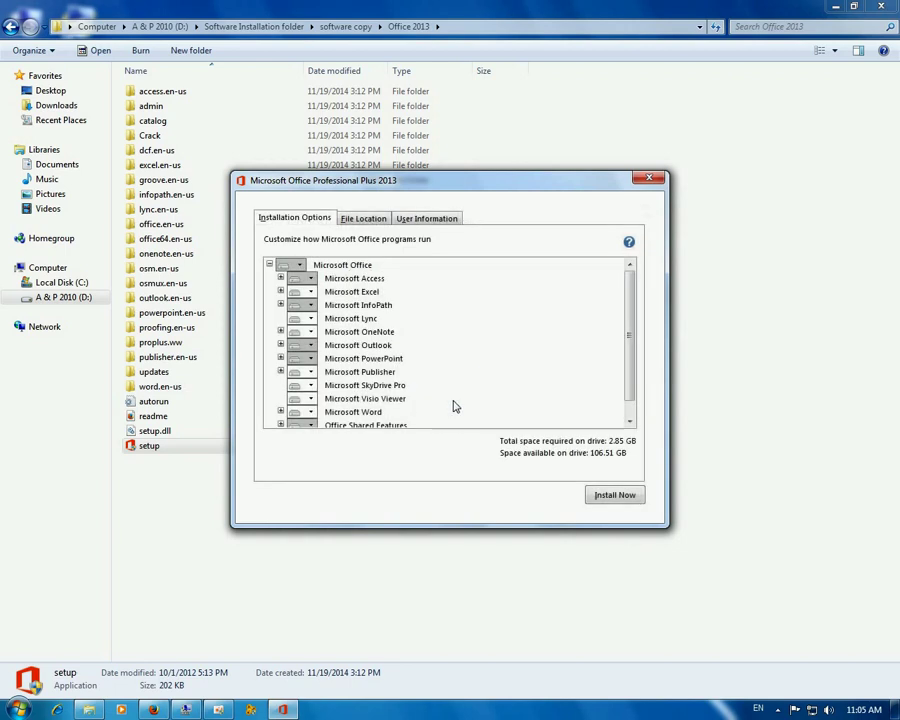
{"action": "left_click", "coordinate": [614, 496]}
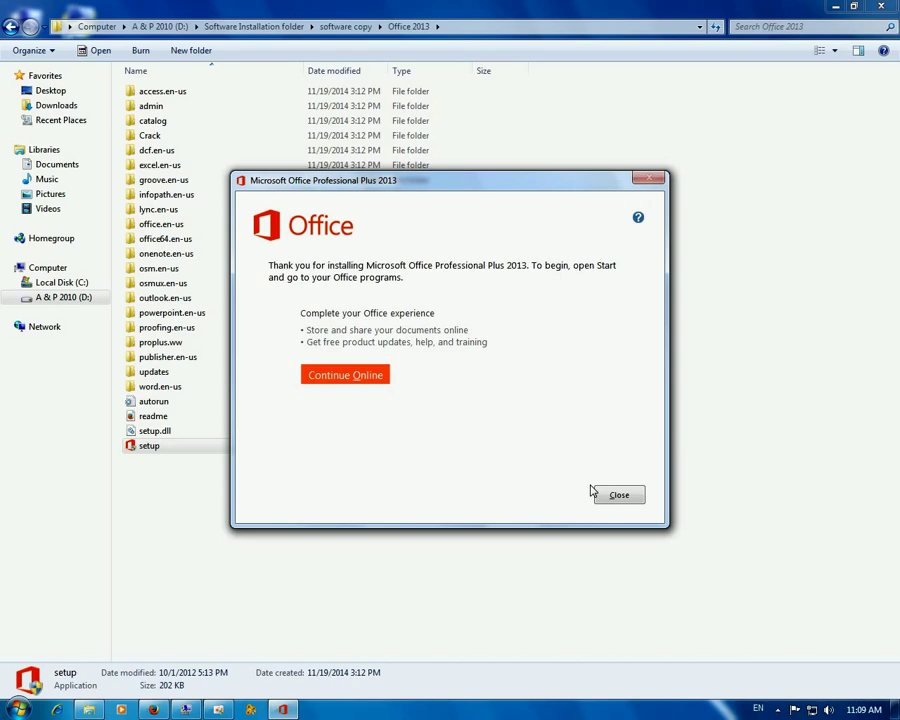
{"action": "left_click", "coordinate": [620, 496]}
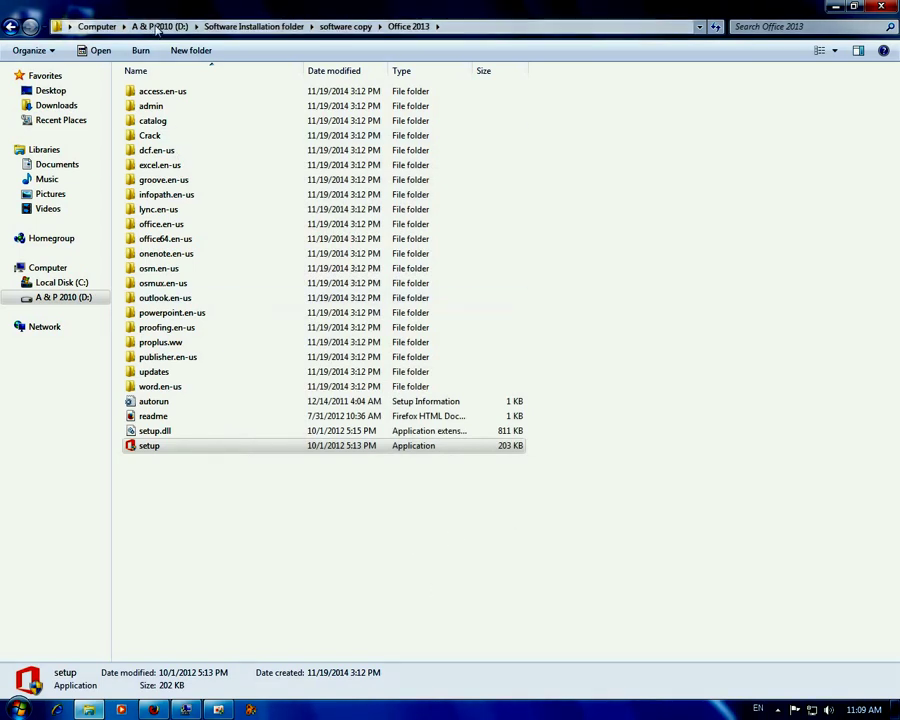
Open the mtk_243 folder inside the Crack folder and copy the Microsoft Toolkit application.
{"action": "double_click", "coordinate": [205, 143]}
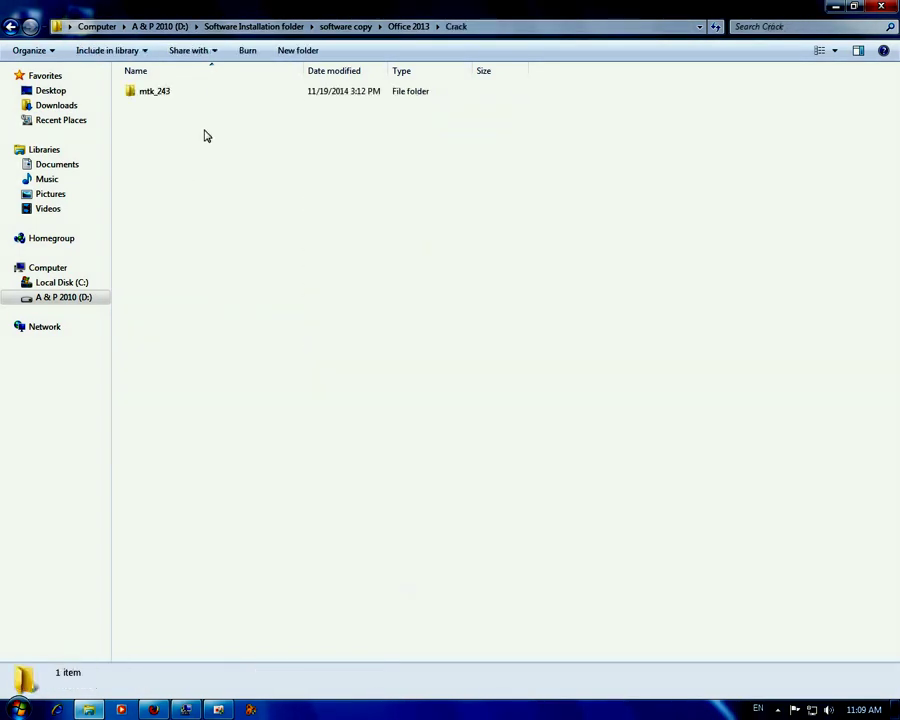
{"action": "double_click", "coordinate": [175, 94]}
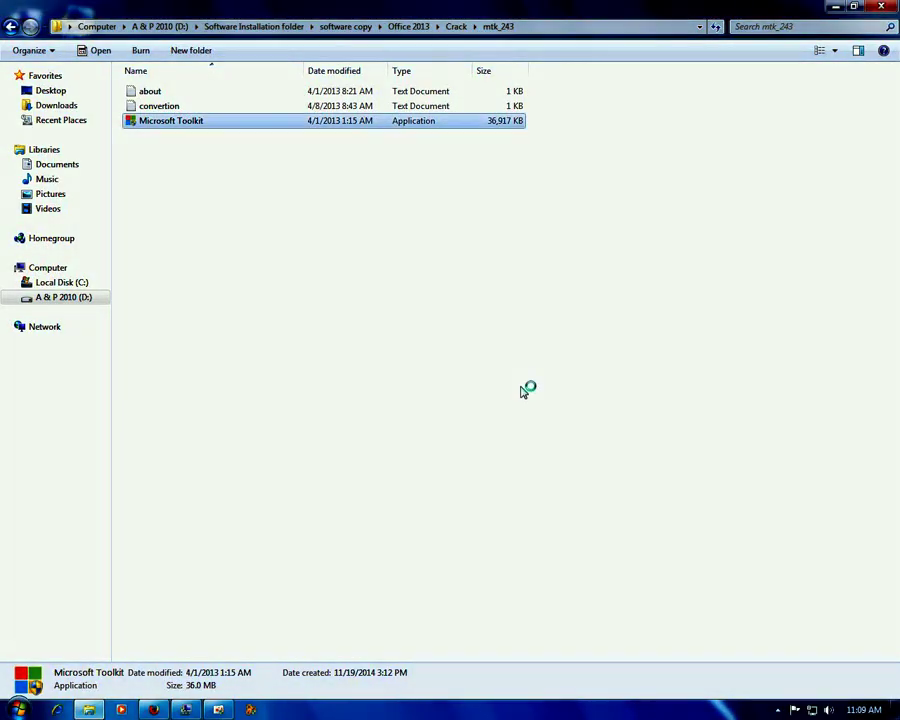
{"action": "left_click", "coordinate": [578, 417]}
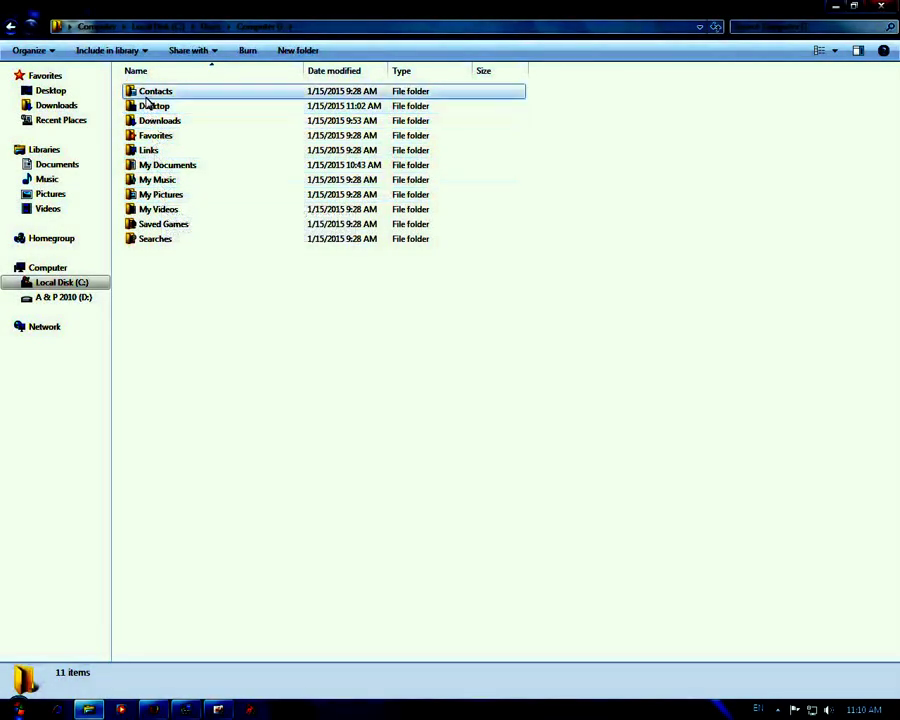
Go to the Office15 folder under Program Files > Microsoft Office on drive C.
{"action": "left_click", "coordinate": [10, 25]}
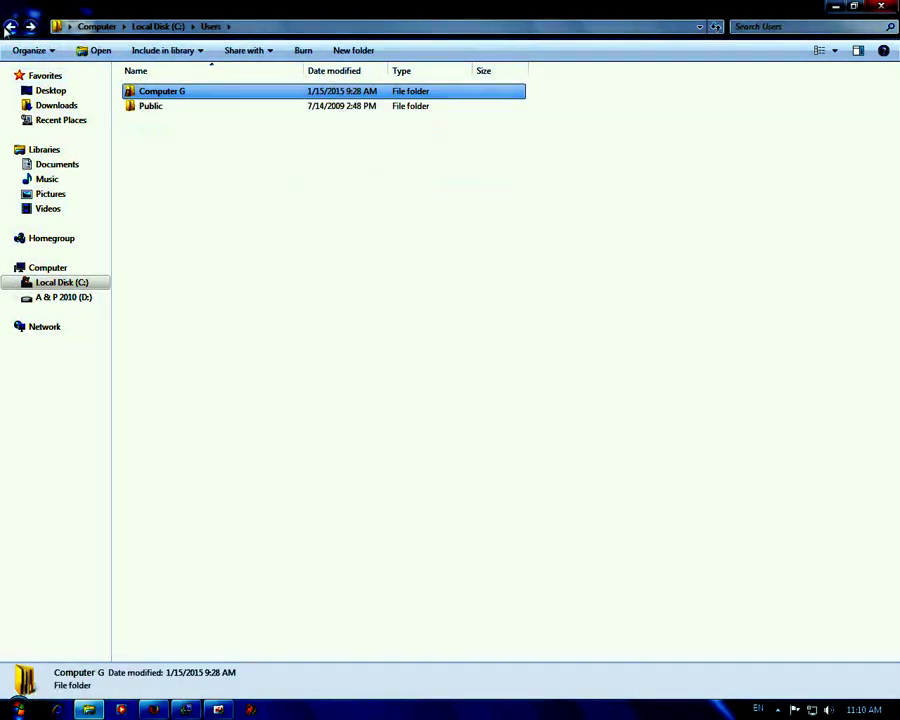
{"action": "left_click", "coordinate": [10, 25]}
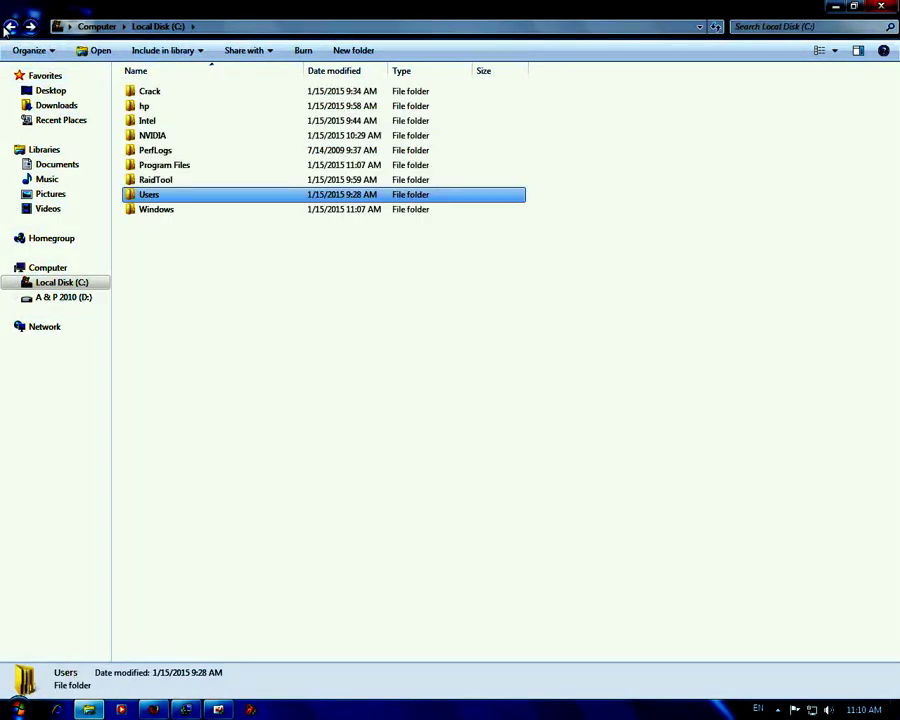
{"action": "left_click", "coordinate": [189, 168]}
{"action": "double_click", "coordinate": [189, 168]}
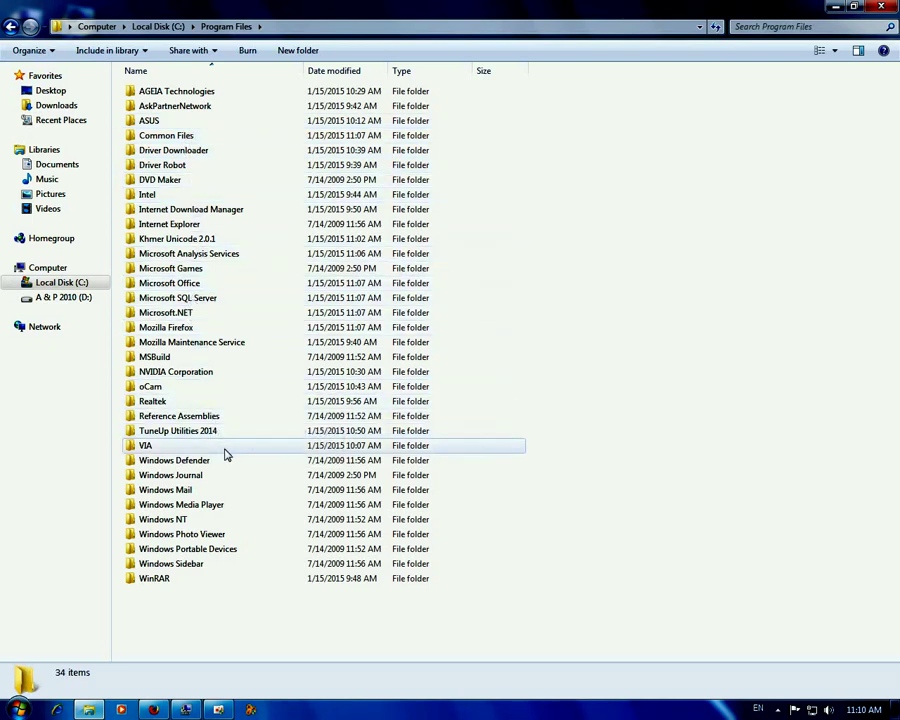
{"action": "mouse_move", "coordinate": [224, 455]}
{"action": "mouse_move", "coordinate": [237, 475]}
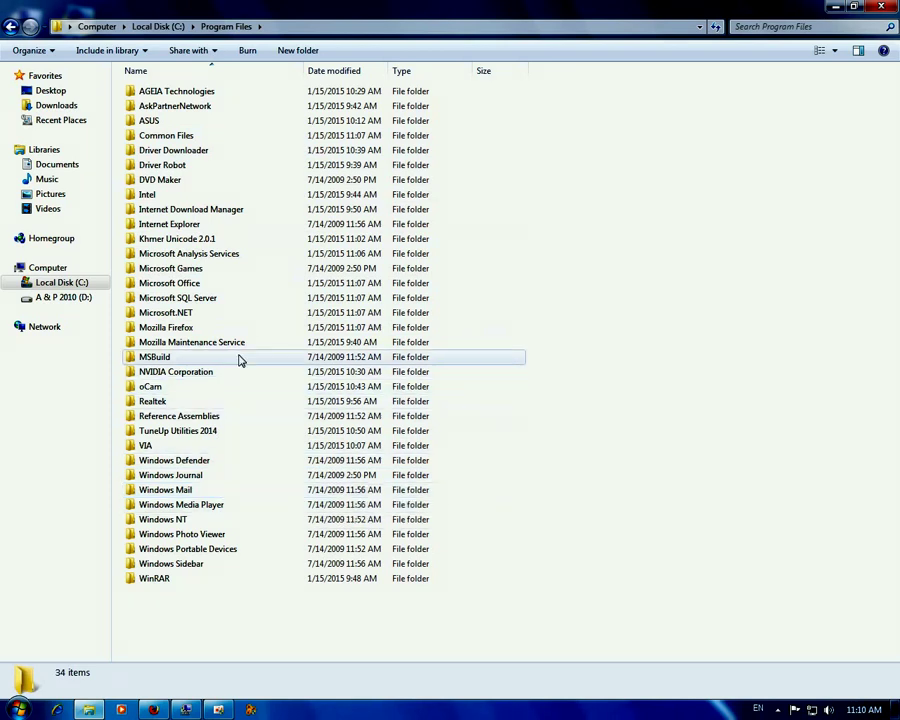
{"action": "double_click", "coordinate": [199, 285]}
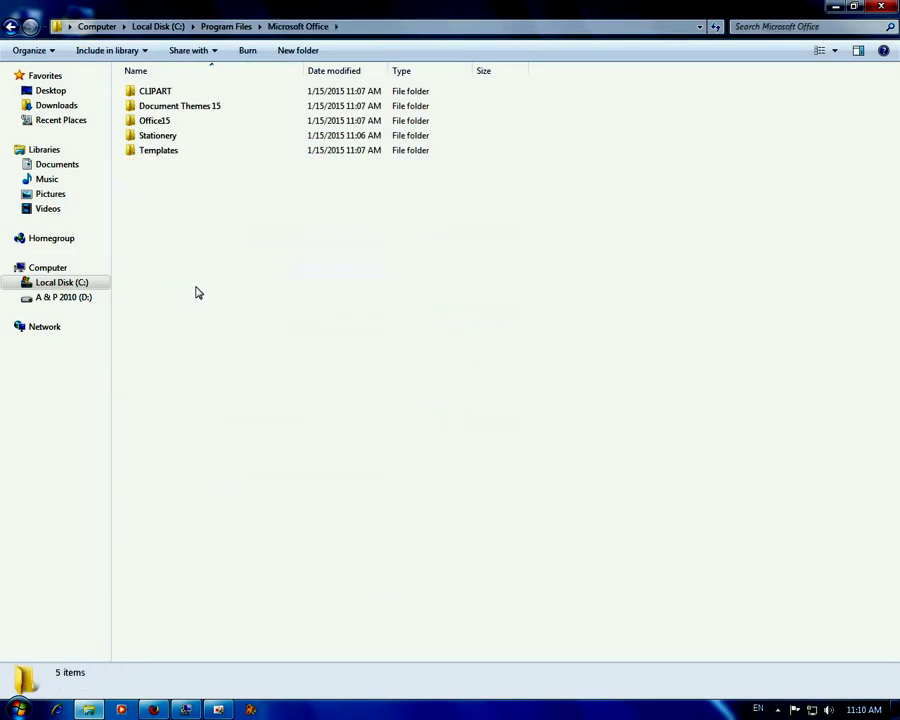
{"action": "left_click", "coordinate": [164, 126]}
{"action": "double_click", "coordinate": [164, 124]}
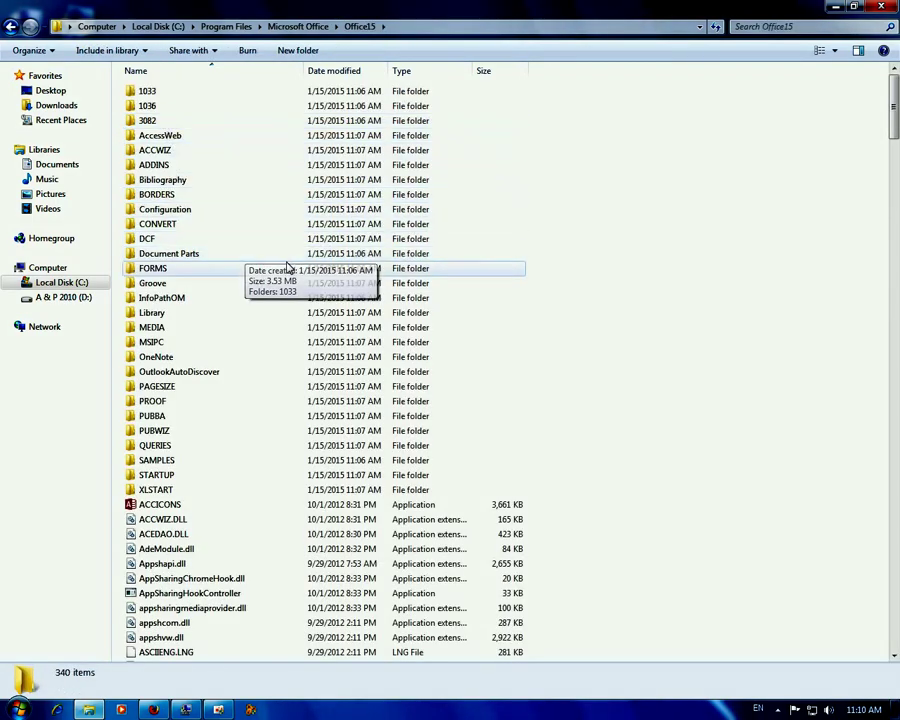
Paste Microsoft Toolkit into the Office15 folder with administrator permission and close the folder window.
{"action": "scroll", "coordinate": [672, 297], "scroll_direction": "down", "scroll_amount": 5}
{"action": "scroll", "coordinate": [672, 297], "scroll_direction": "down", "scroll_amount": 5}
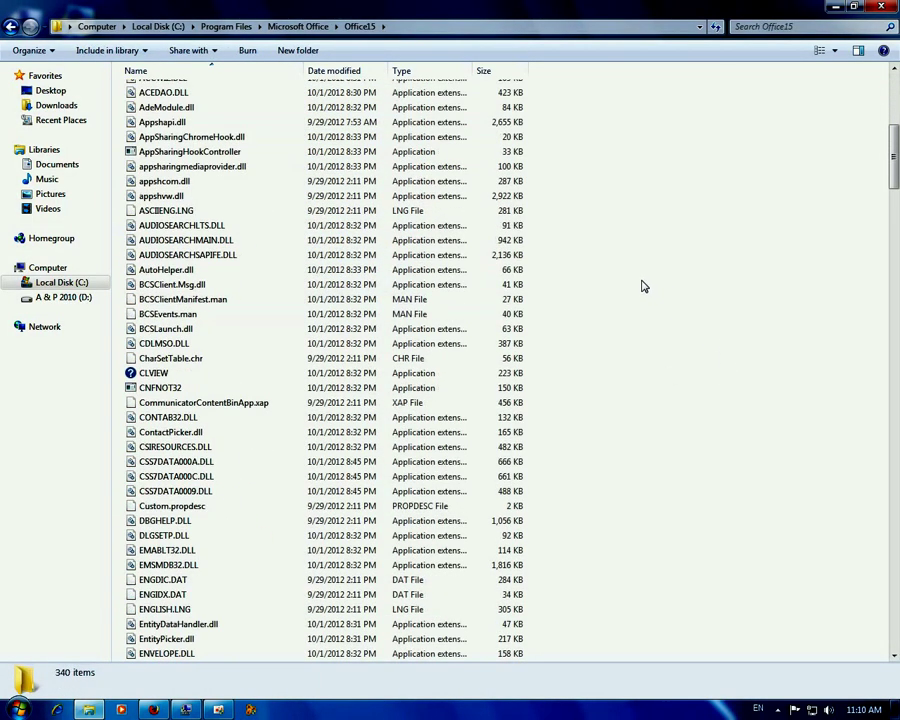
{"action": "right_click", "coordinate": [642, 285]}
{"action": "left_click", "coordinate": [683, 379]}
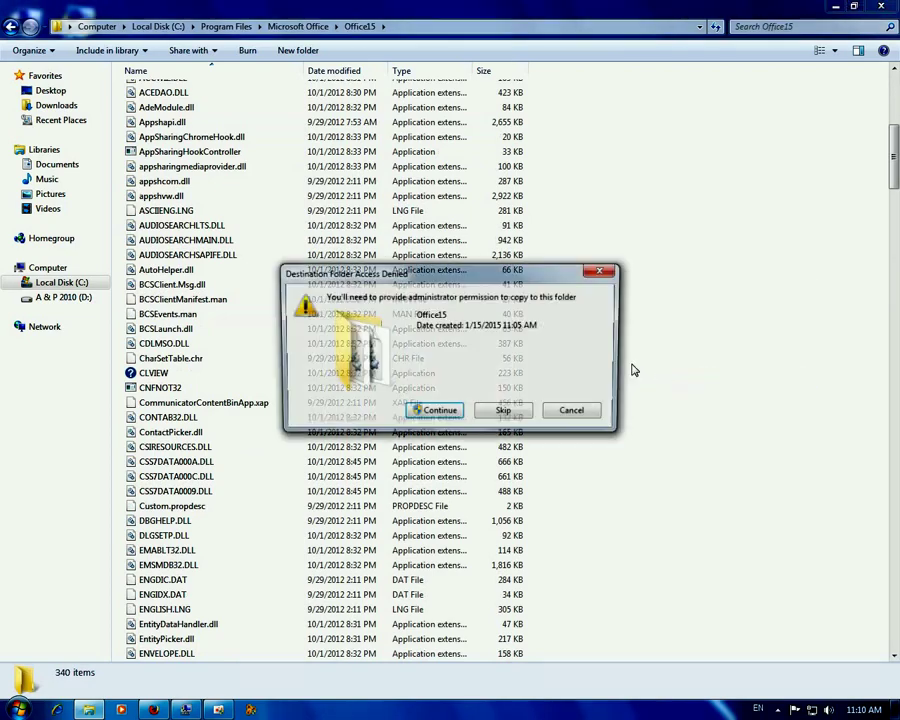
{"action": "left_click", "coordinate": [436, 413]}
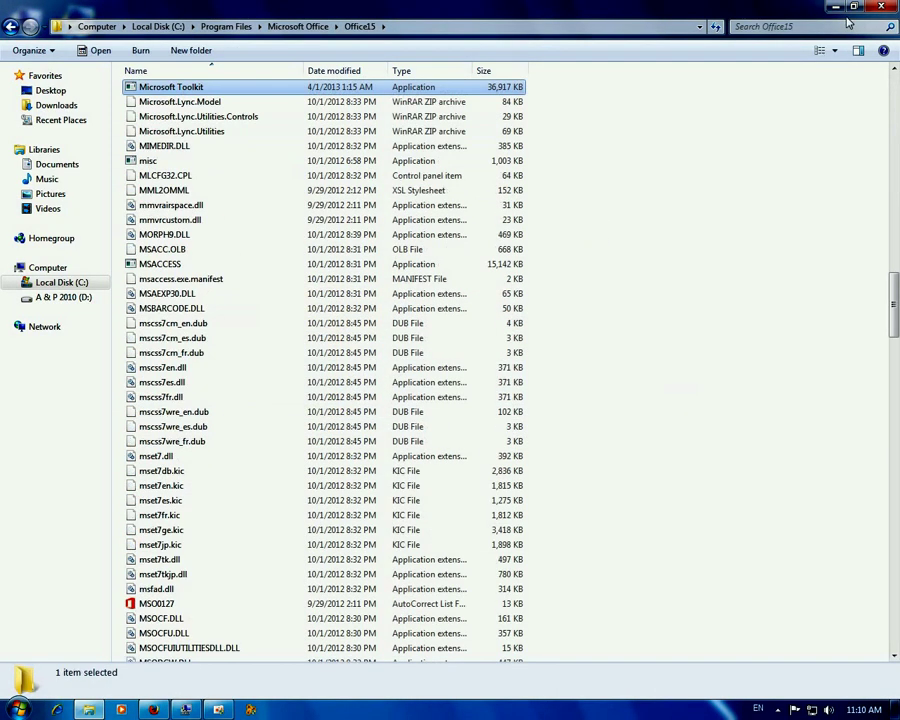
{"action": "left_click", "coordinate": [882, 7]}
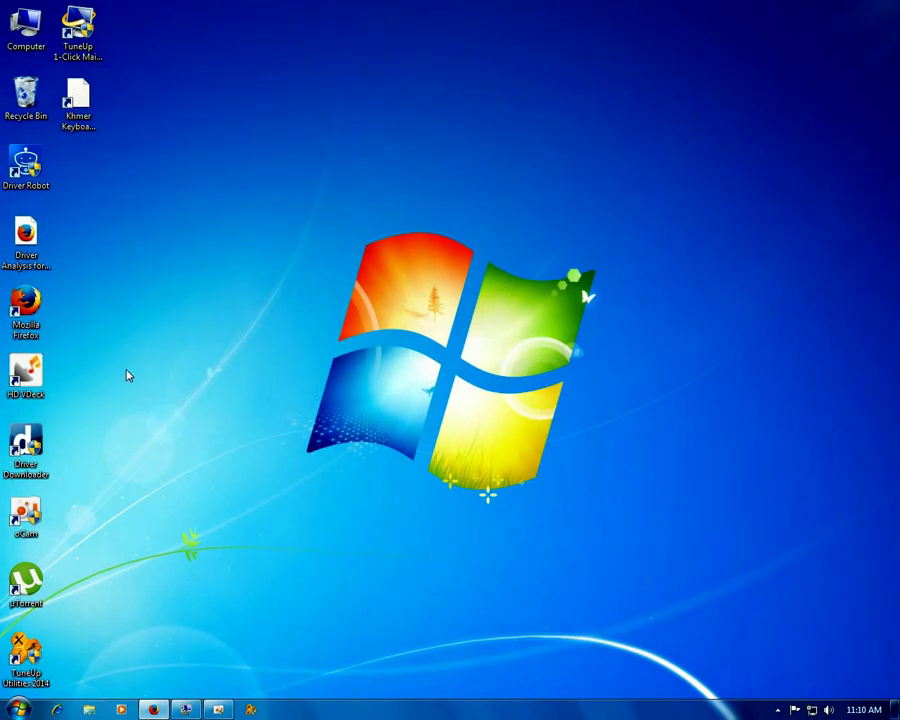
Try to launch Word 2013 from the installed Microsoft Office 2013 programs.
{"action": "left_click", "coordinate": [18, 709]}
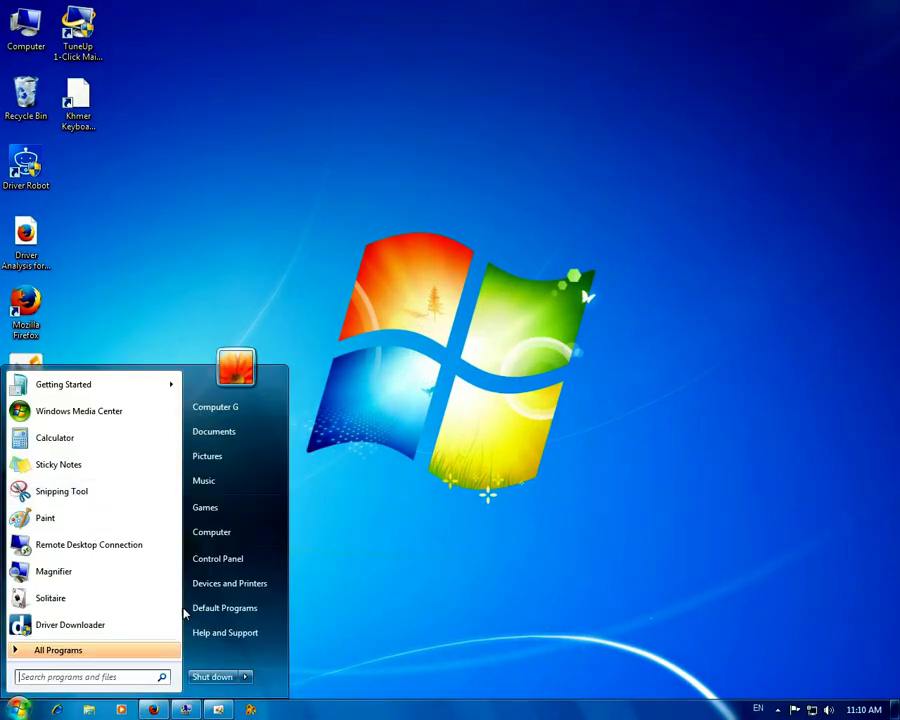
{"action": "left_click", "coordinate": [153, 652]}
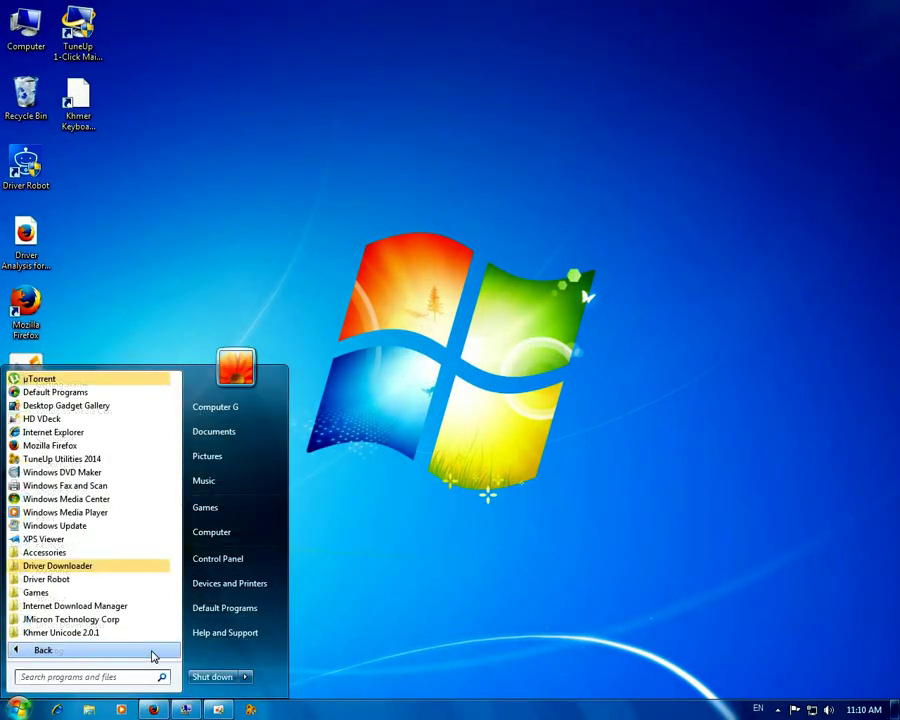
{"action": "scroll", "coordinate": [90, 530], "scroll_direction": "down", "scroll_amount": 3}
{"action": "left_click", "coordinate": [100, 565]}
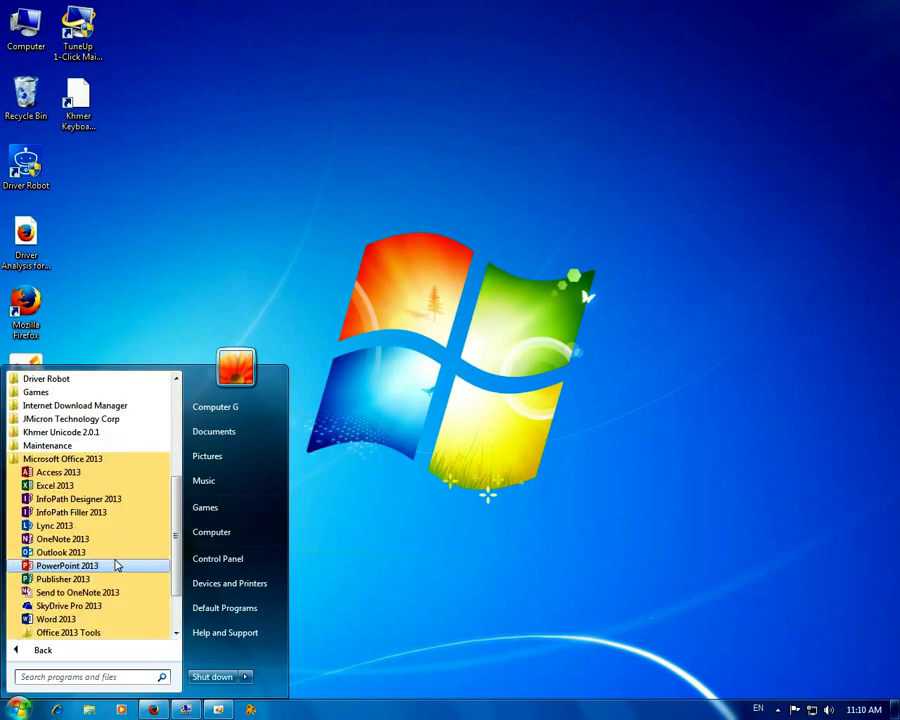
{"action": "left_click", "coordinate": [116, 621]}
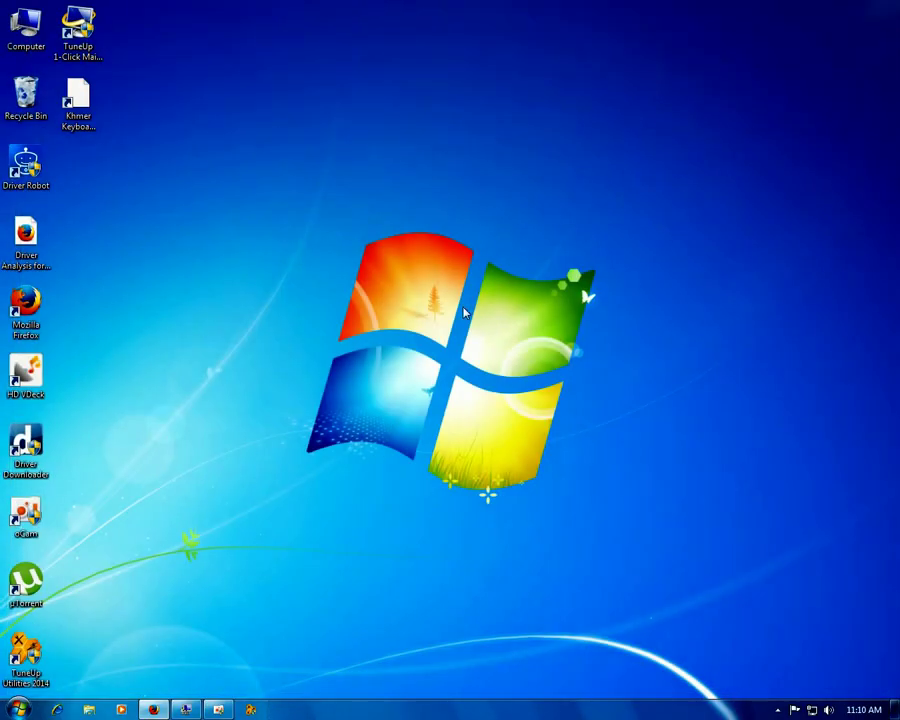
Launch Word 2013 again from the Microsoft Office 2013 program group.
{"action": "left_click", "coordinate": [22, 710]}
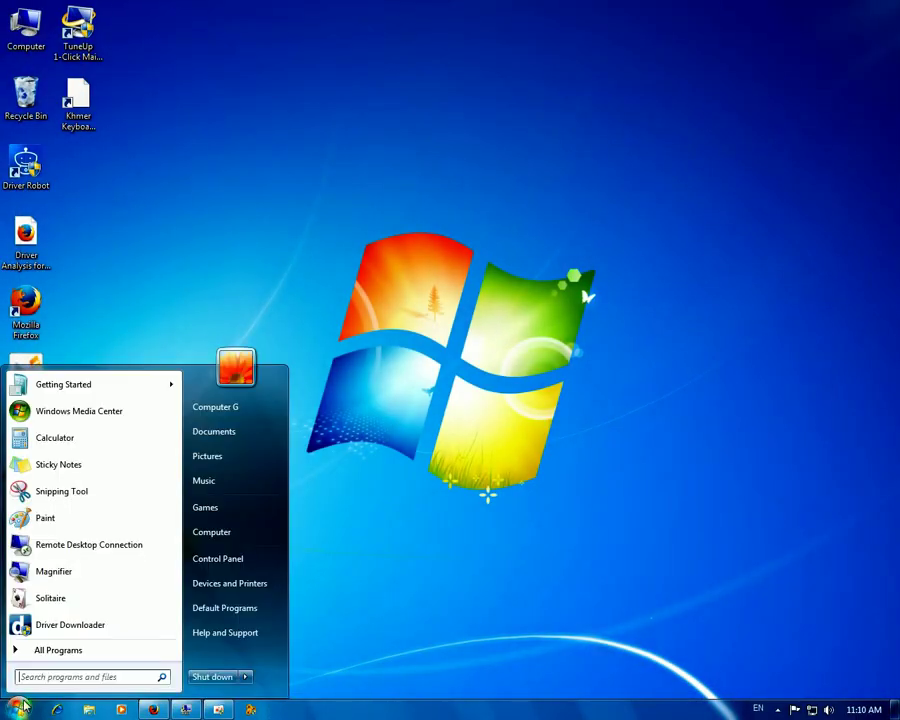
{"action": "left_click", "coordinate": [108, 659]}
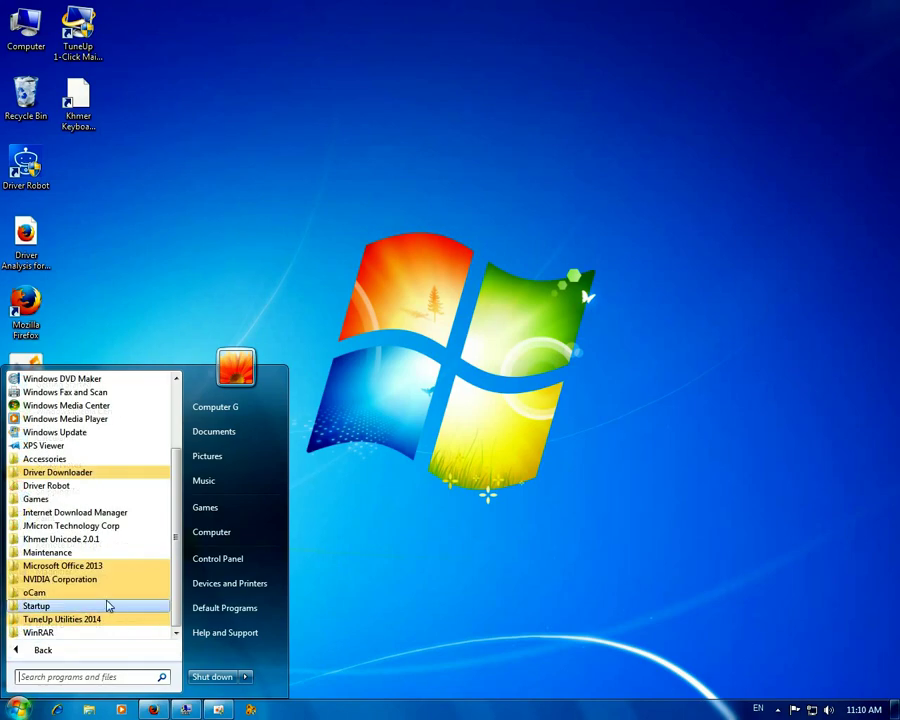
{"action": "left_click", "coordinate": [72, 567]}
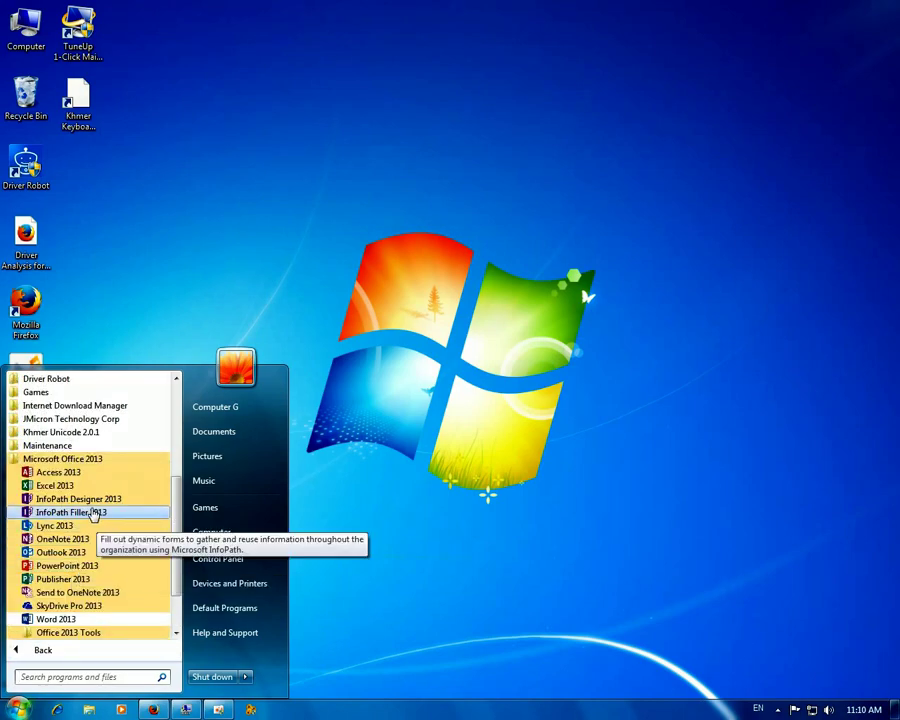
{"action": "left_click", "coordinate": [56, 619]}
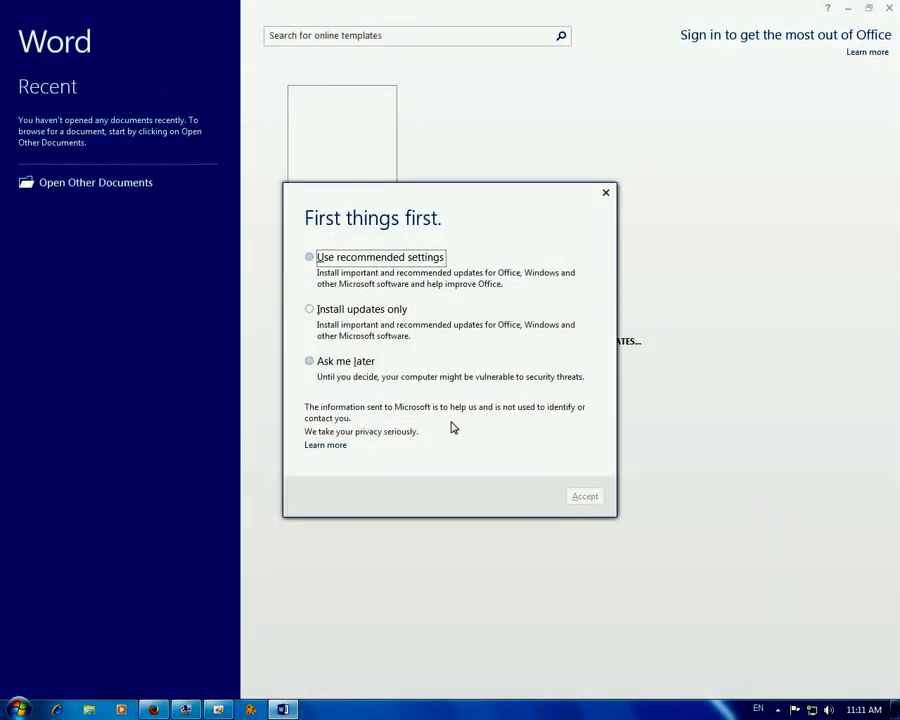
Accept "Ask me later" for updates, dismiss the Office welcome, and check a blank document before closing Word.
{"action": "left_click", "coordinate": [334, 361]}
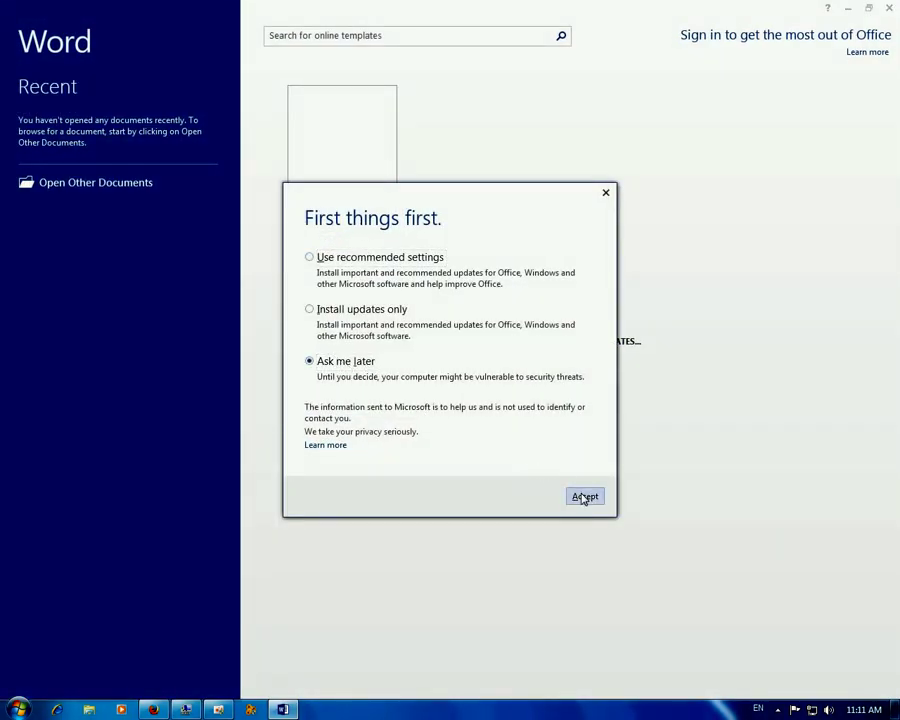
{"action": "left_click", "coordinate": [580, 496]}
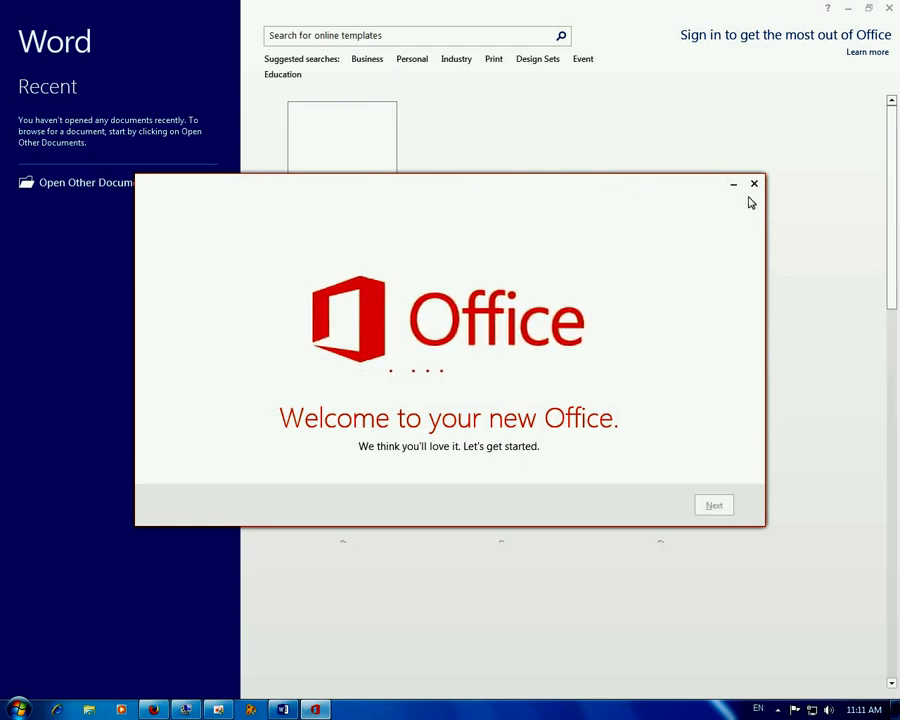
{"action": "left_click", "coordinate": [754, 185]}
{"action": "left_click", "coordinate": [384, 171]}
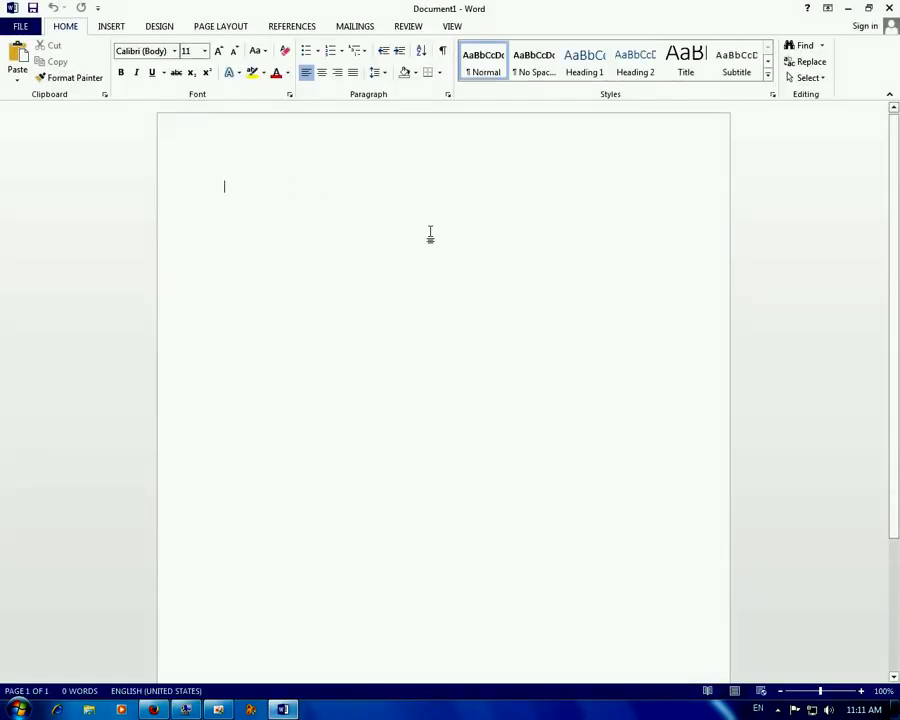
{"action": "left_click", "coordinate": [887, 9]}
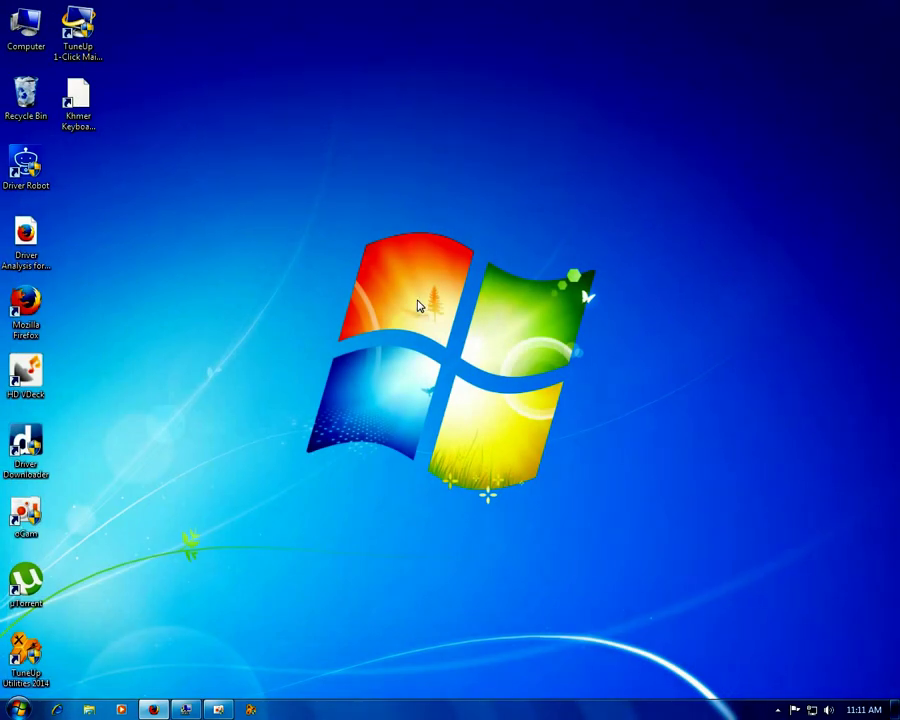
Empty the Recycle Bin.
{"action": "right_click", "coordinate": [26, 94]}
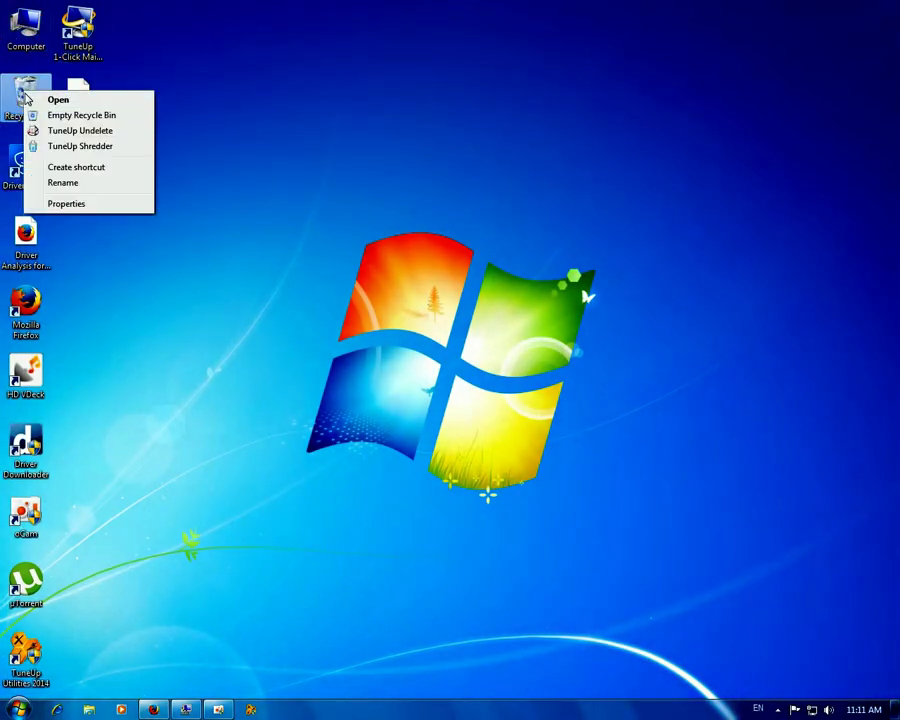
{"action": "left_click", "coordinate": [98, 116]}
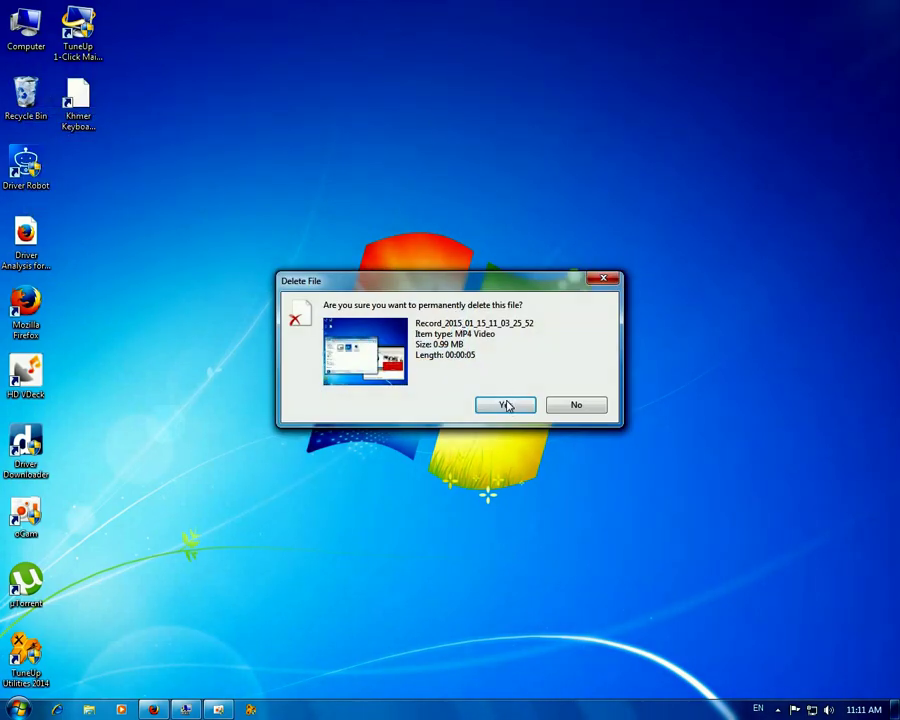